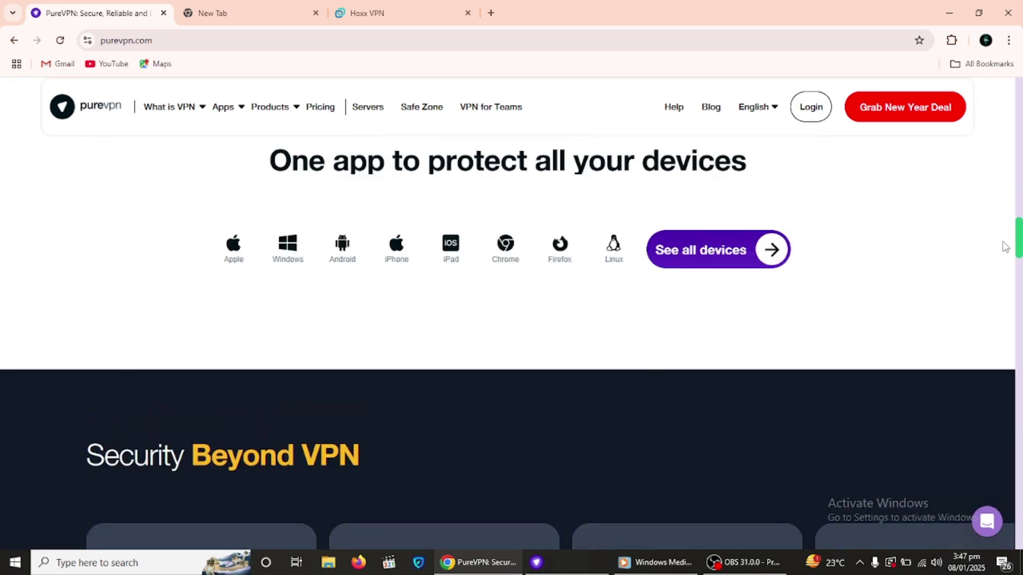
# Step: Look over the PureVPN home page, switch to the PureVPN desktop app and browse its list of server locations
pyautogui.moveTo(1005, 246); pyautogui.dragTo(1009, 138)
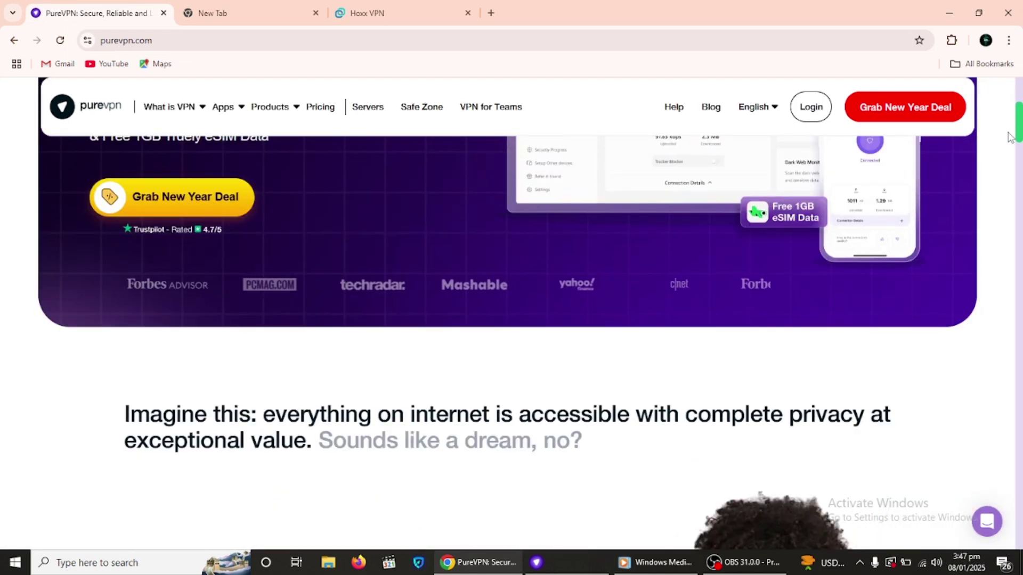
pyautogui.scroll(5, 1017, 170)
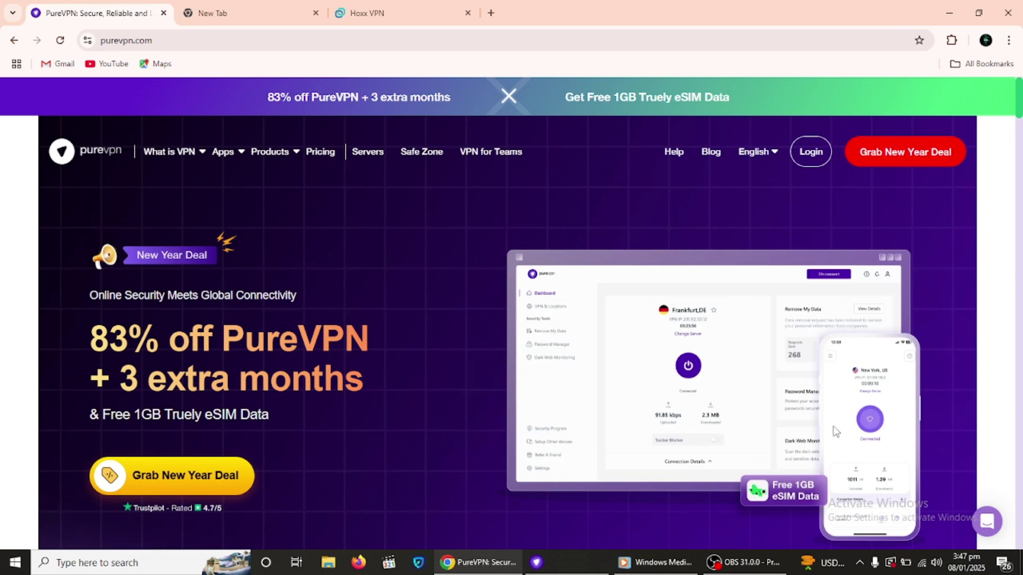
pyautogui.click(949, 13)
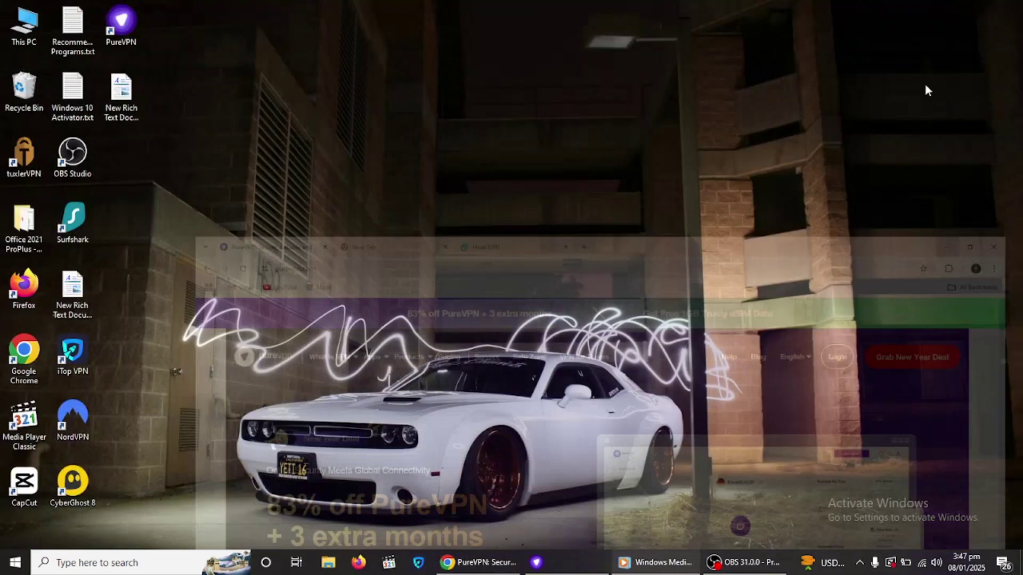
pyautogui.click(536, 562)
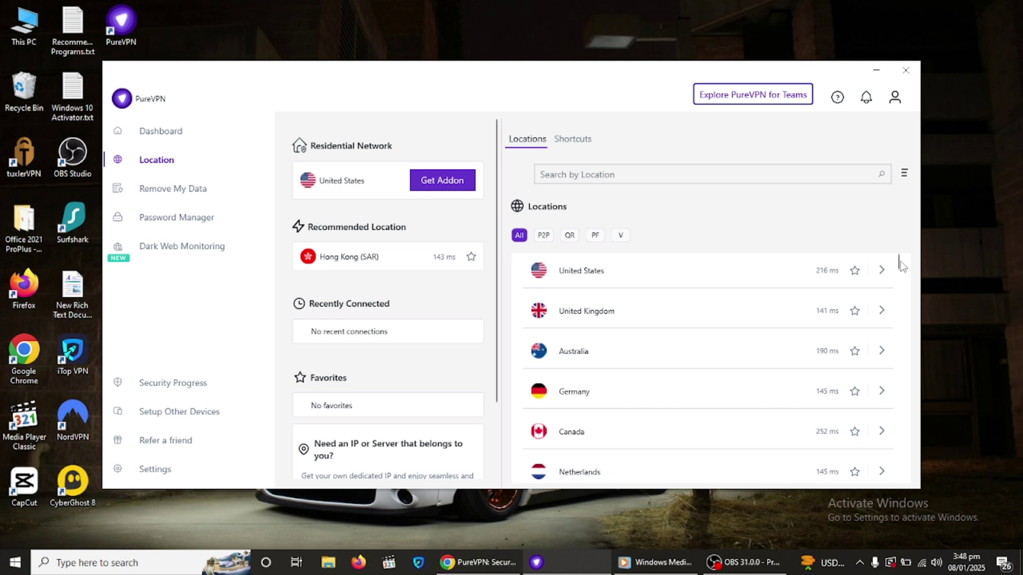
pyautogui.moveTo(901, 266)
pyautogui.mouseDown()
pyautogui.moveTo(898, 477)
pyautogui.moveTo(902, 263)
pyautogui.mouseUp()
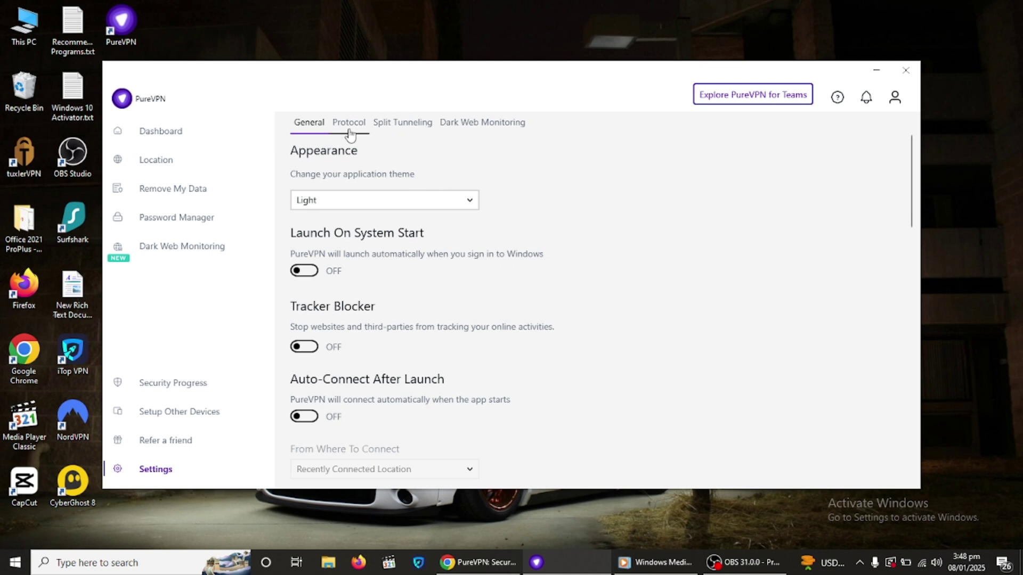
# Step: Turn on split tunneling in the app's settings
pyautogui.click(394, 124)
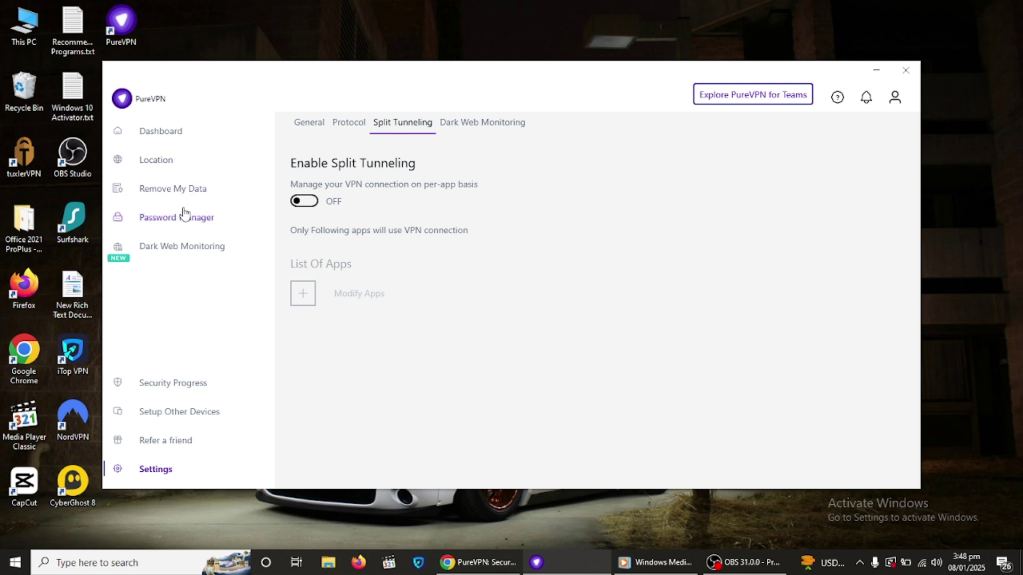
pyautogui.click(303, 201)
pyautogui.click(309, 118)
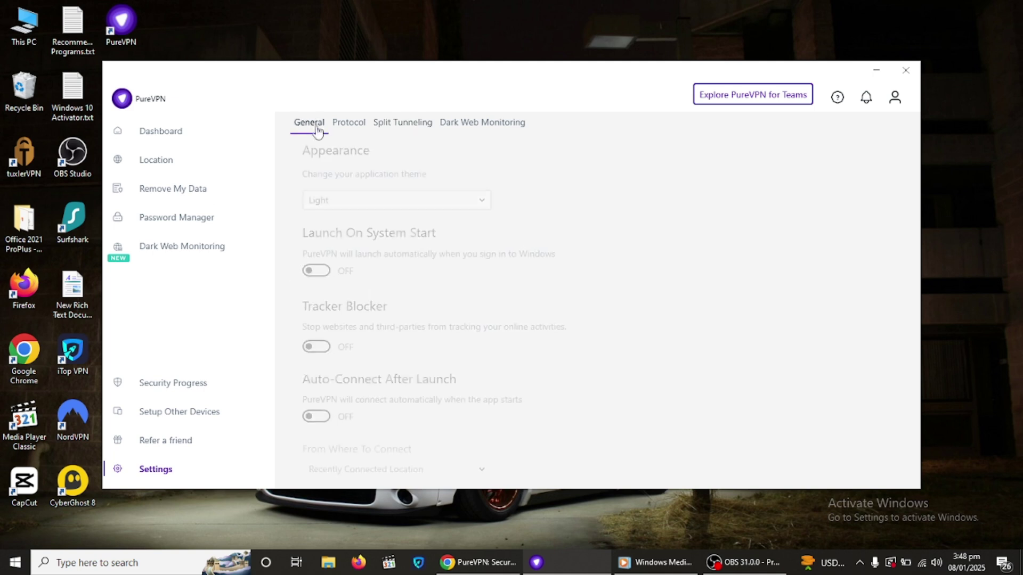
pyautogui.click(420, 126)
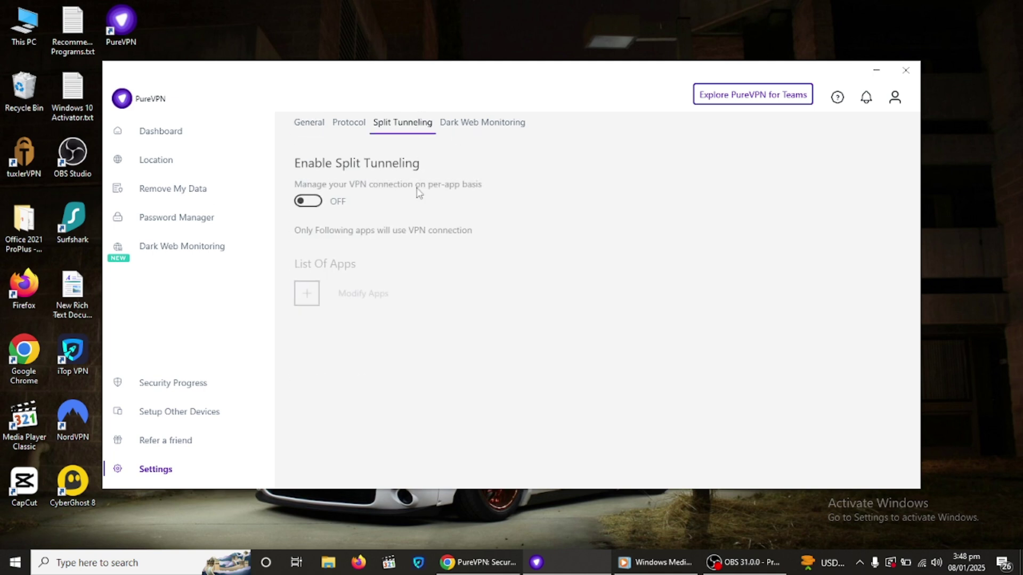
pyautogui.click(304, 201)
pyautogui.click(478, 326)
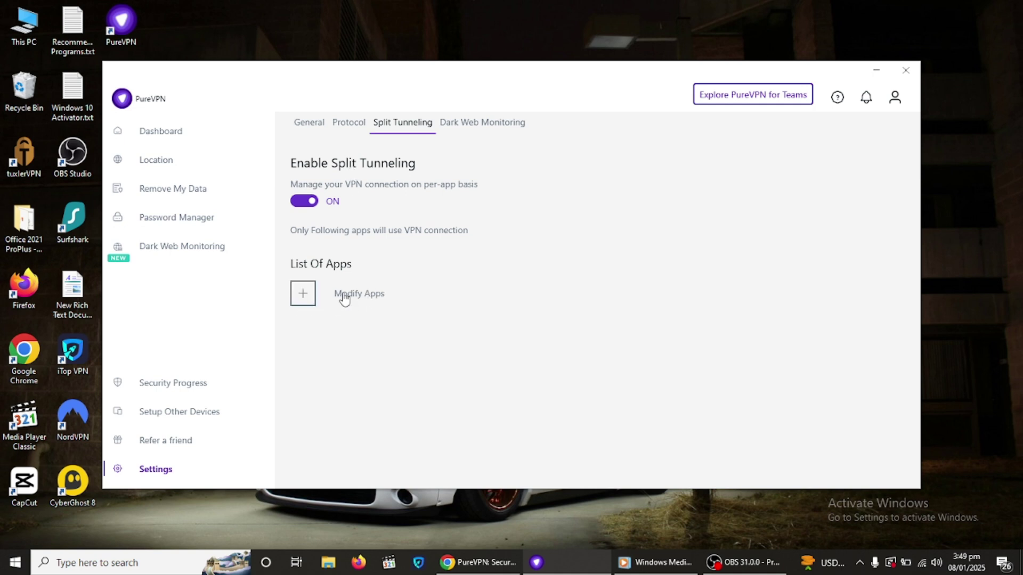
# Step: Enable IKS in the general settings so the internet is disabled whenever VPN protection goes down
pyautogui.click(309, 122)
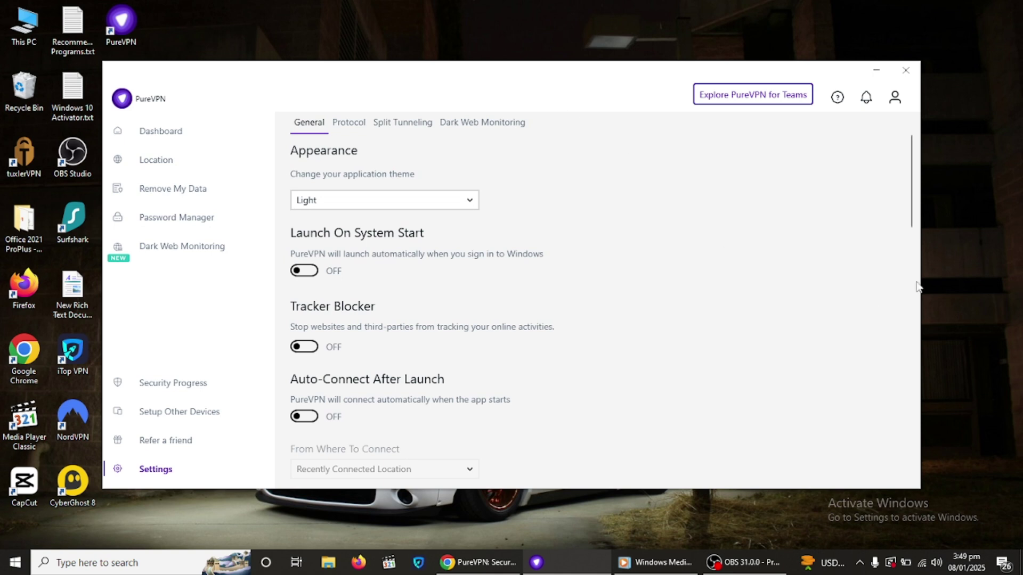
pyautogui.moveTo(911, 221); pyautogui.dragTo(900, 330)
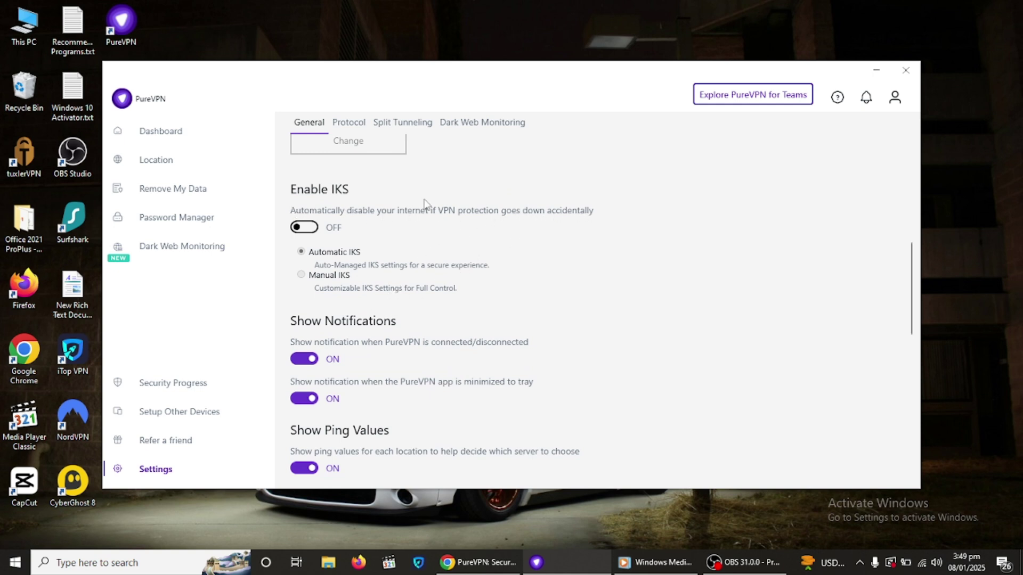
pyautogui.click(316, 232)
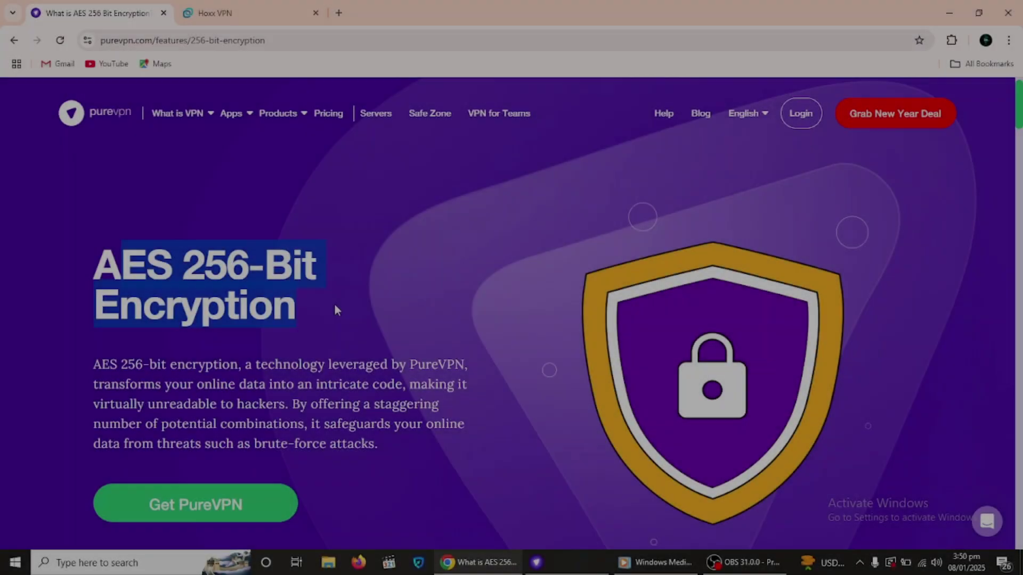
# Step: Examine the AES 256-bit encryption, DNS leak protection and IPv6 leak protection pages on the PureVPN website
pyautogui.moveTo(334, 302); pyautogui.dragTo(174, 234)
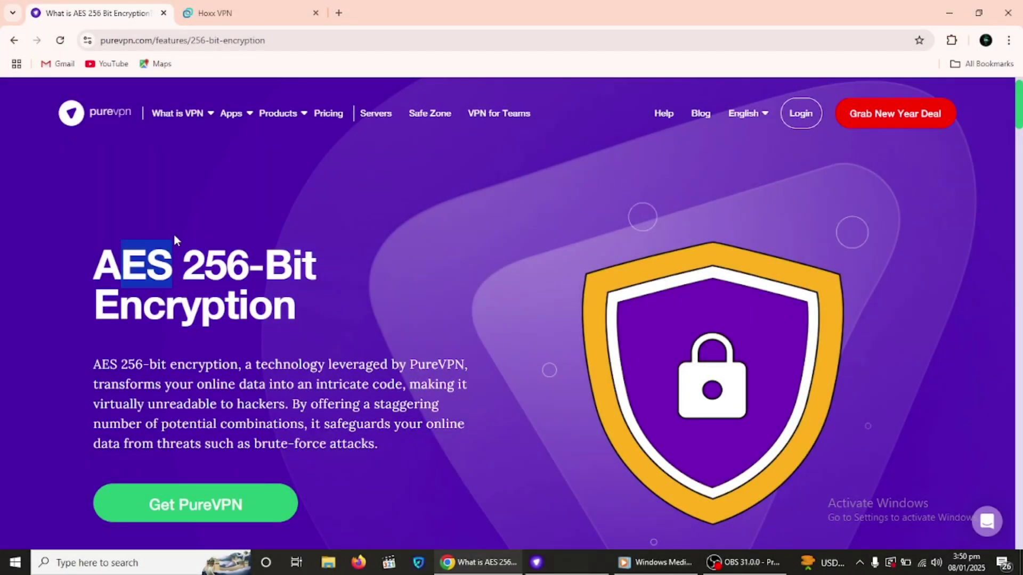
pyautogui.click(173, 235)
pyautogui.moveTo(1017, 128); pyautogui.dragTo(1011, 266)
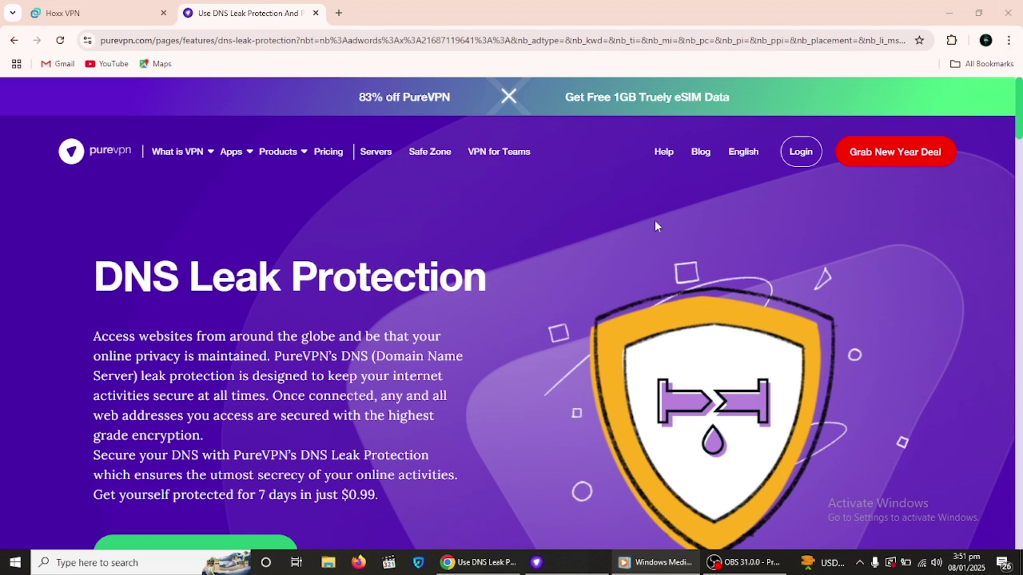
pyautogui.moveTo(83, 272)
pyautogui.mouseDown()
pyautogui.moveTo(551, 322)
pyautogui.moveTo(338, 309)
pyautogui.moveTo(91, 271)
pyautogui.mouseUp()
pyautogui.moveTo(1019, 127); pyautogui.dragTo(1000, 171)
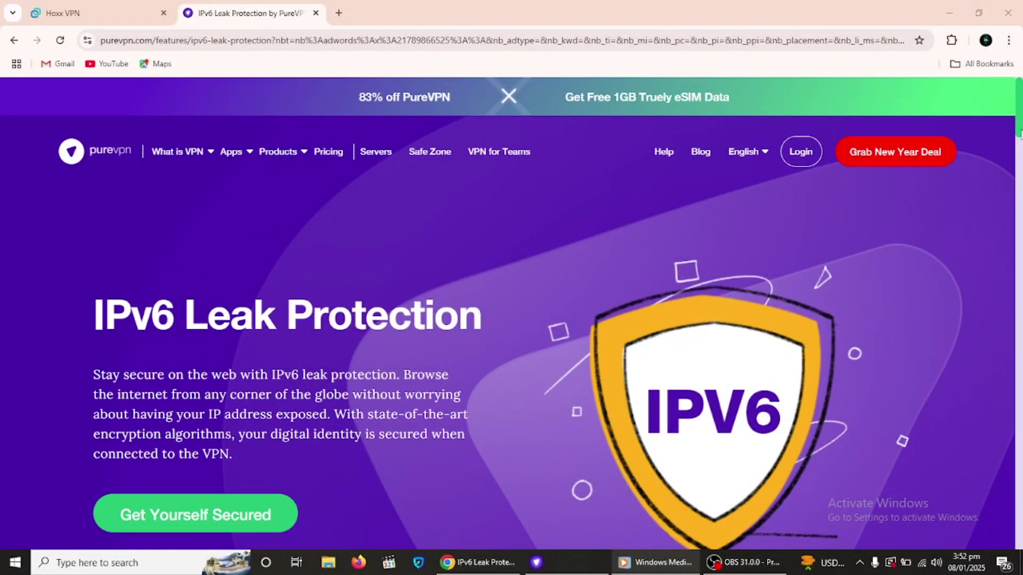
pyautogui.moveTo(1020, 132); pyautogui.dragTo(986, 120)
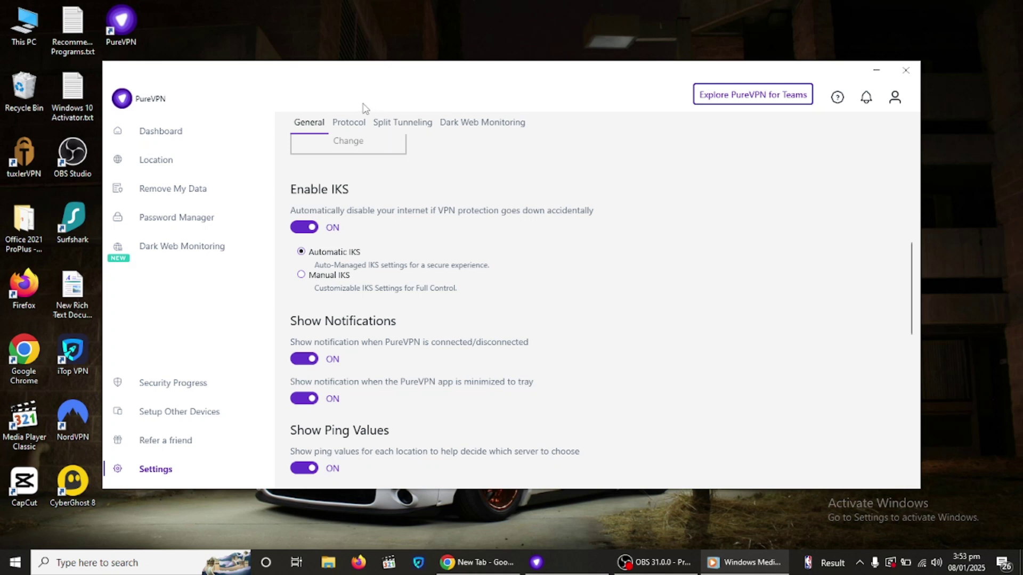
# Step: Turn off automatic protocol selection in the PureVPN desktop app and set the protocol to WireGuard
pyautogui.click(336, 123)
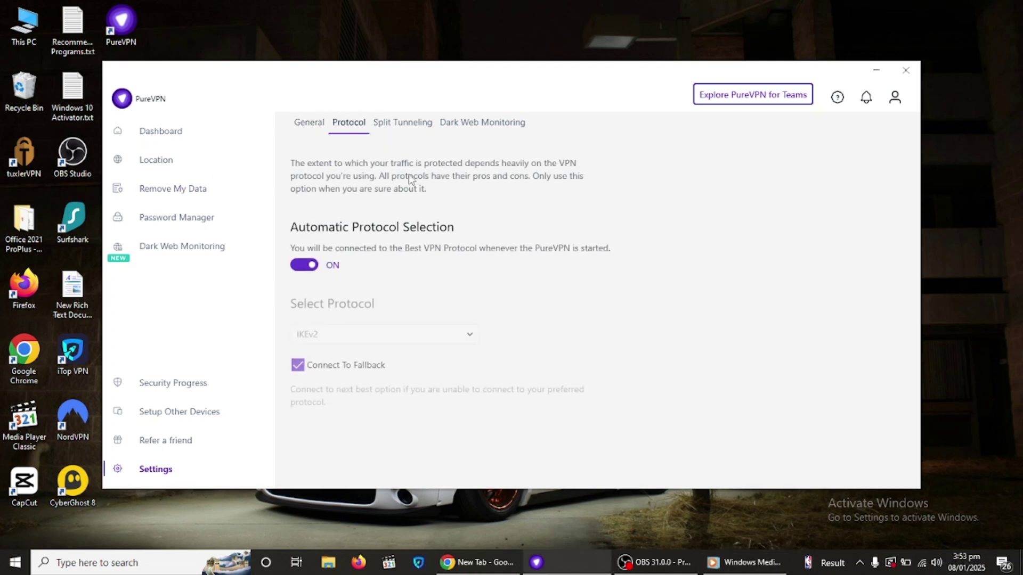
pyautogui.click(304, 265)
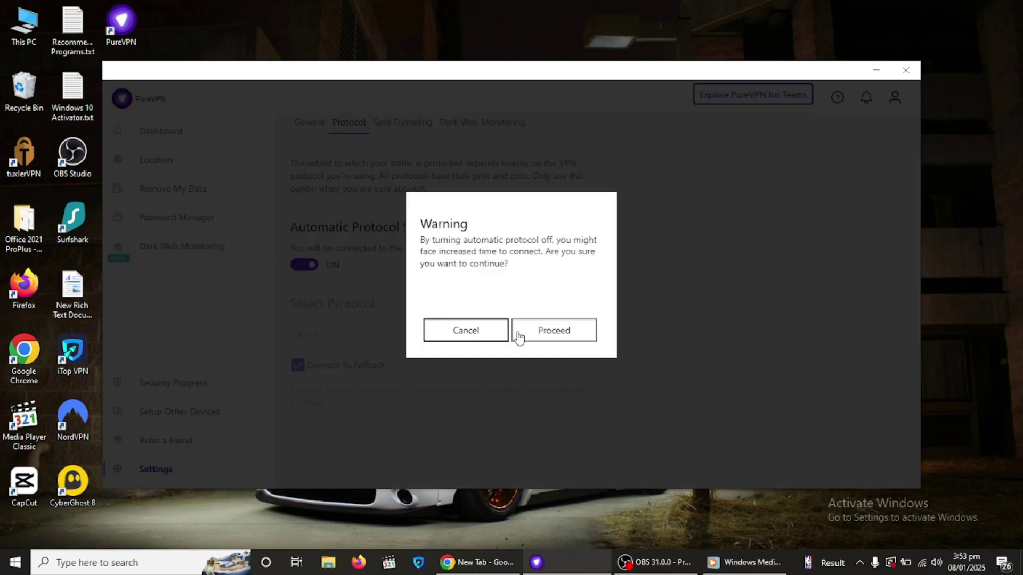
pyautogui.click(537, 336)
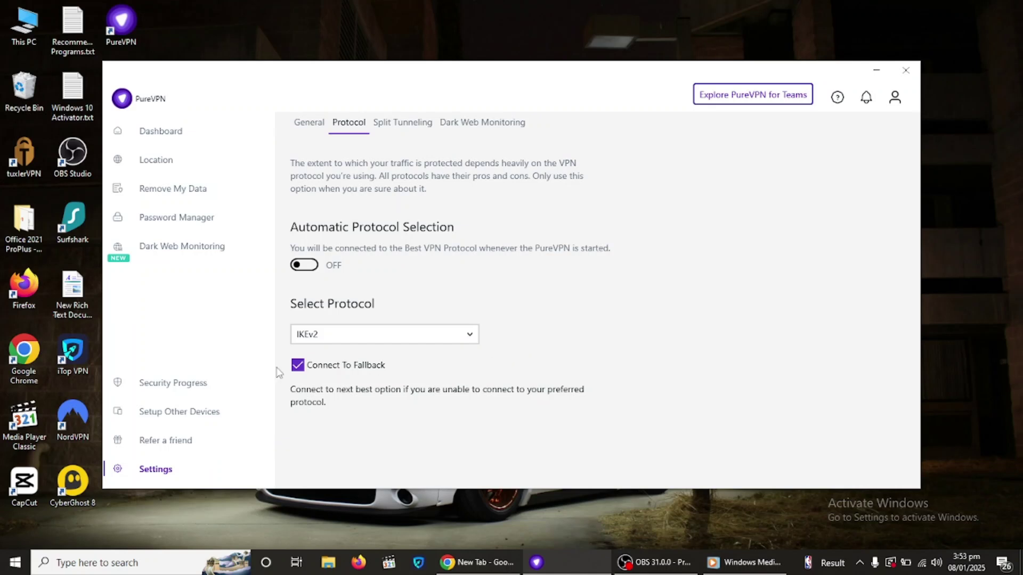
pyautogui.click(371, 335)
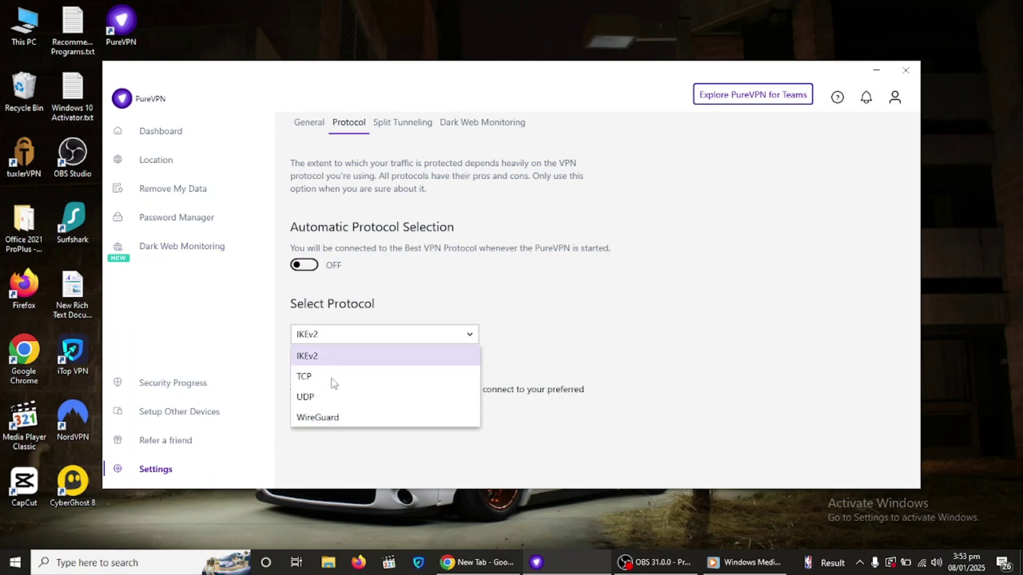
pyautogui.click(334, 423)
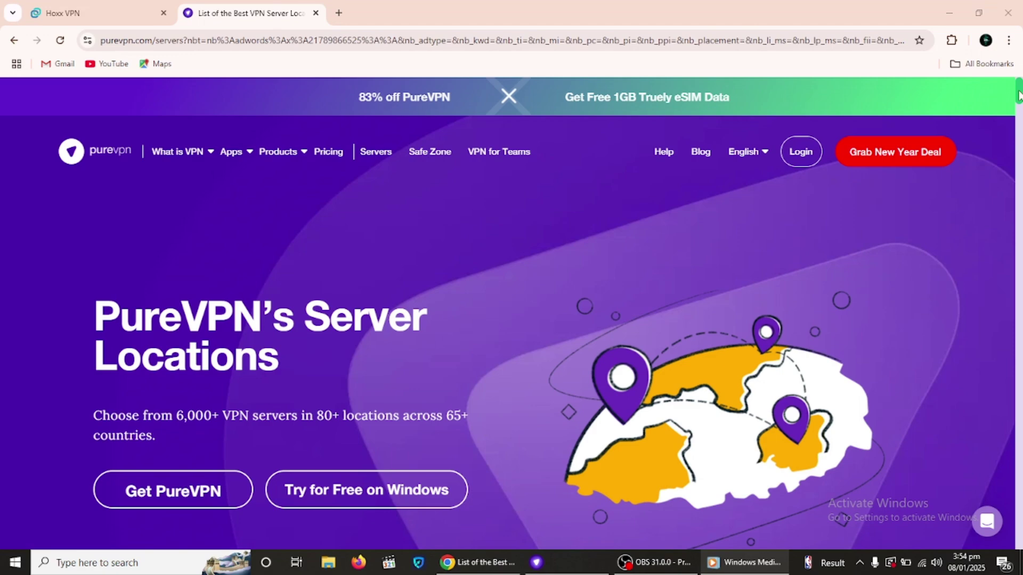
# Step: Examine the server locations page on the PureVPN website and the friend referral page in the desktop app
pyautogui.moveTo(1019, 96); pyautogui.dragTo(1019, 122)
pyautogui.moveTo(1018, 136)
pyautogui.mouseDown()
pyautogui.moveTo(1018, 298)
pyautogui.moveTo(1018, 140)
pyautogui.mouseUp()
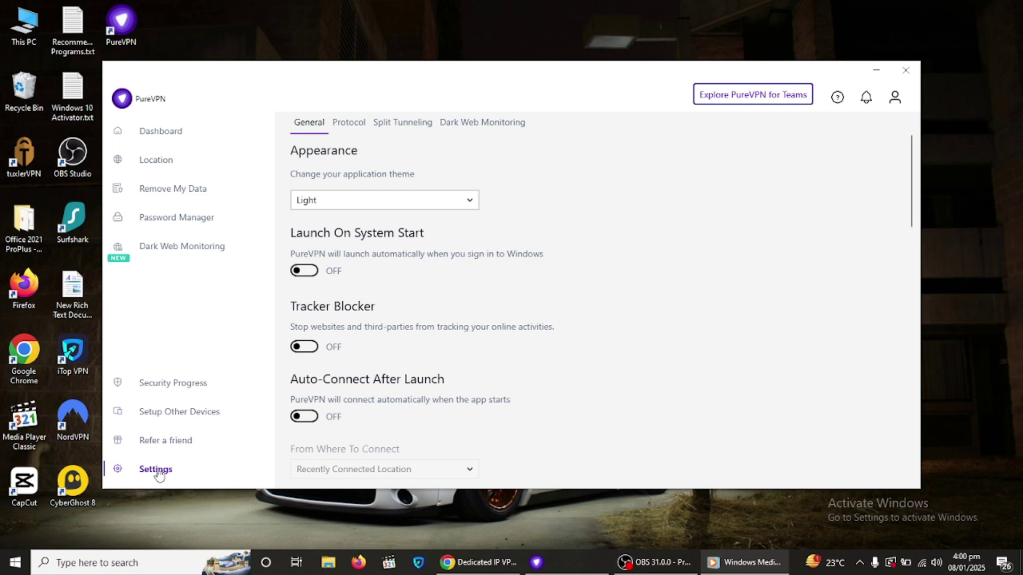
pyautogui.click(182, 443)
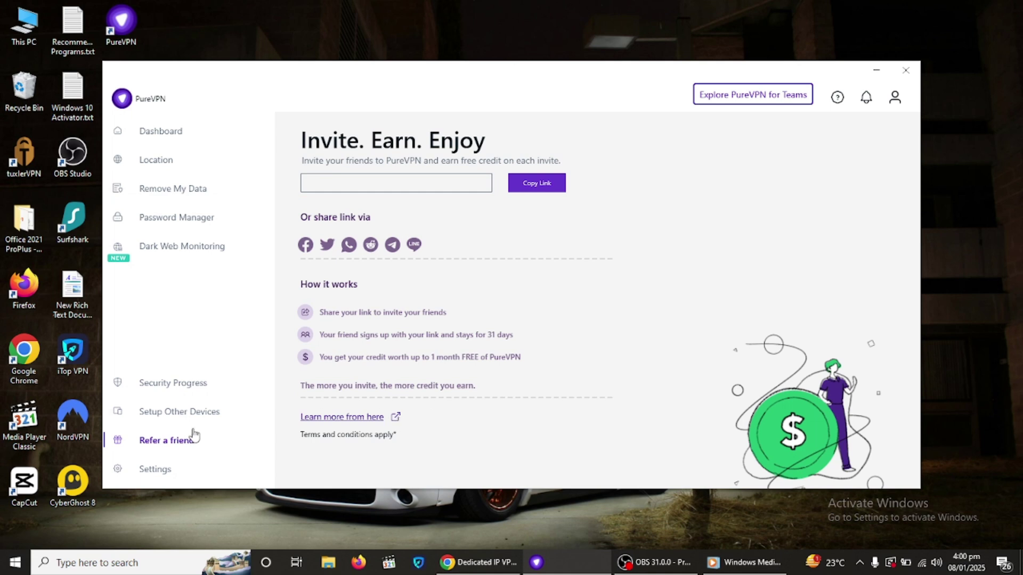
pyautogui.click(142, 476)
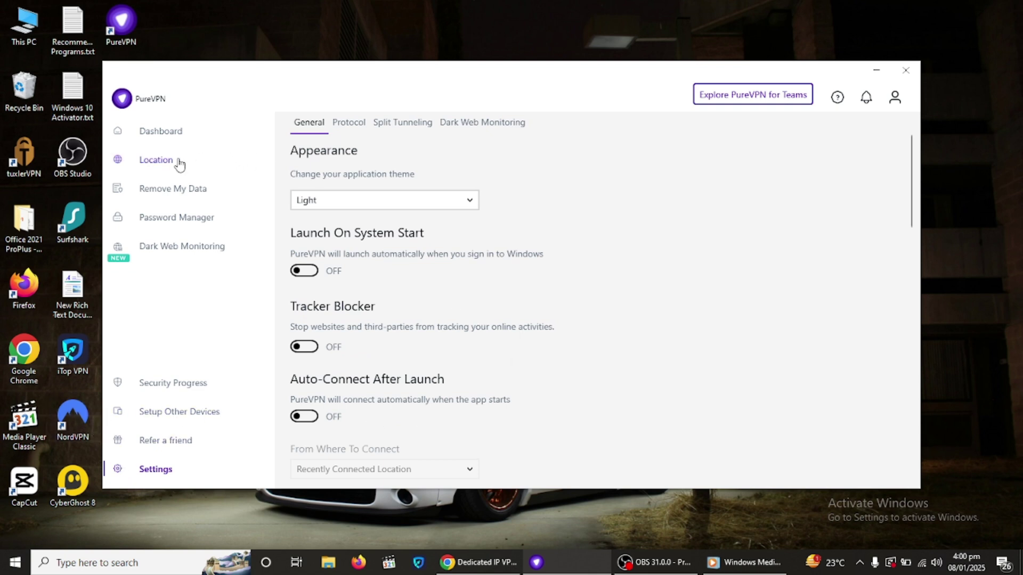
# Step: Add the recommended location Hong Kong (SAR) to the favorites and remove it from them again
pyautogui.click(137, 161)
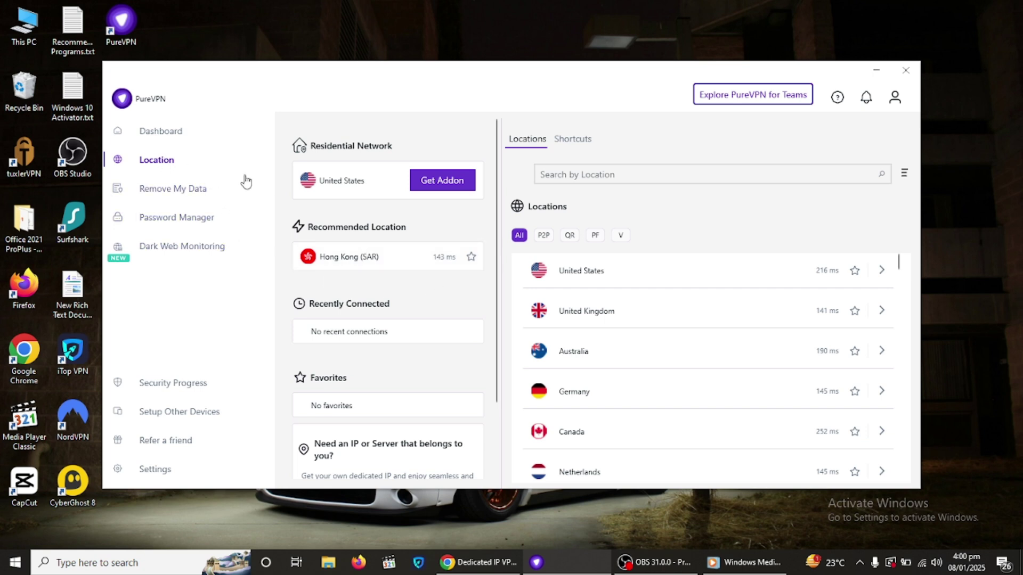
pyautogui.click(471, 258)
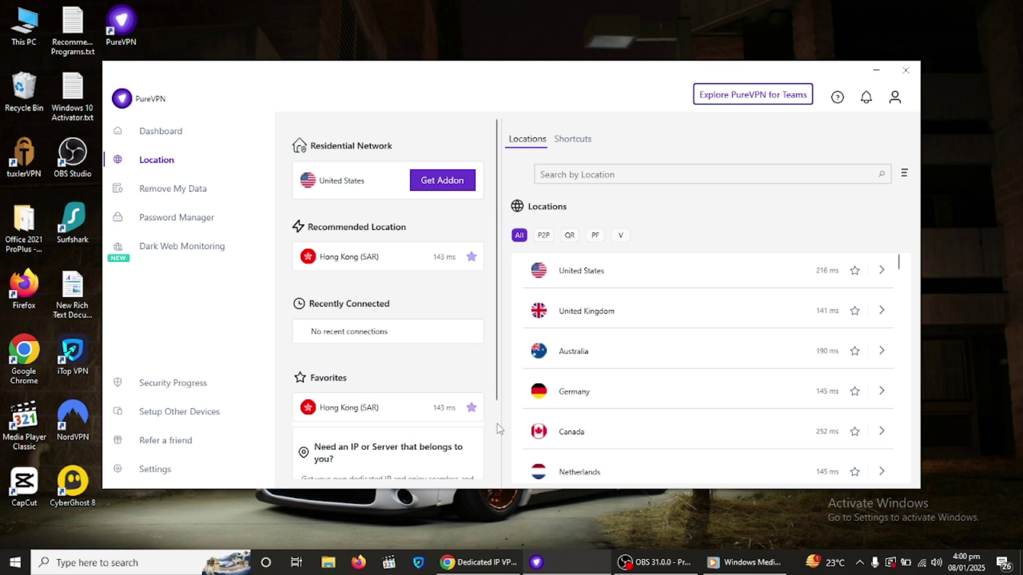
pyautogui.click(471, 408)
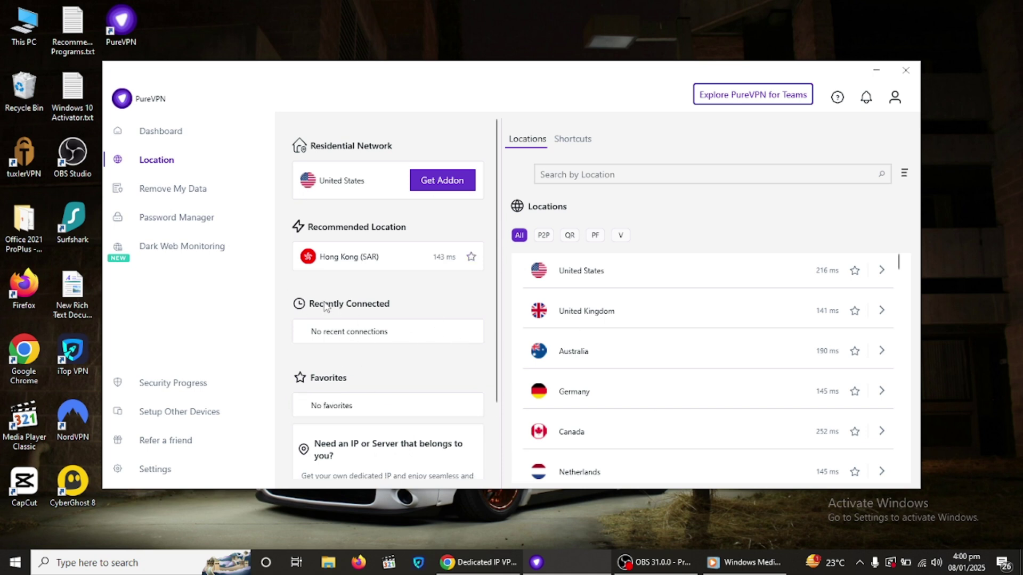
# Step: Turn on the Tracker Blocker in the general settings
pyautogui.click(161, 471)
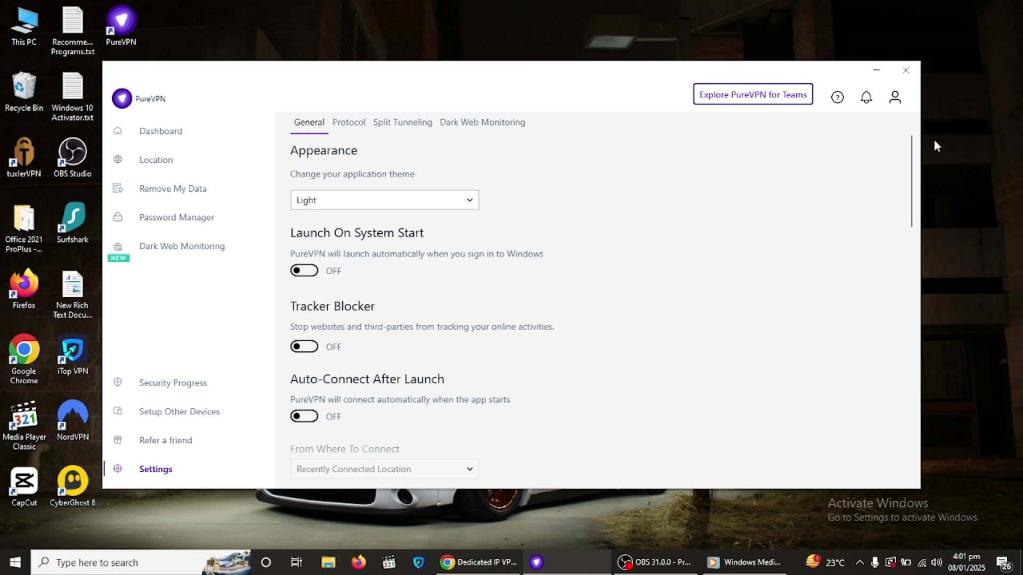
pyautogui.moveTo(912, 192); pyautogui.dragTo(908, 222)
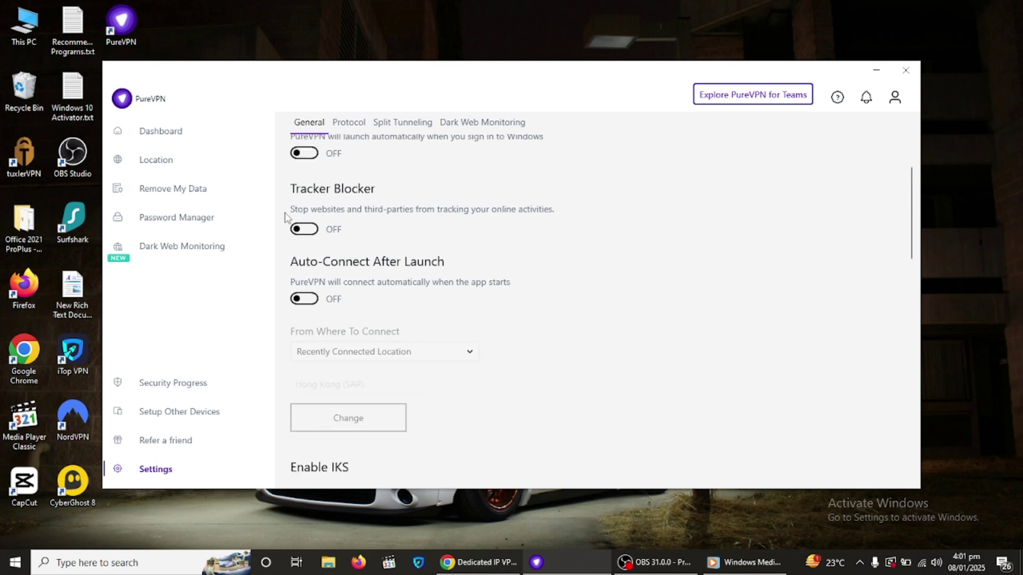
pyautogui.click(291, 229)
pyautogui.click(335, 230)
pyautogui.moveTo(913, 262); pyautogui.dragTo(913, 216)
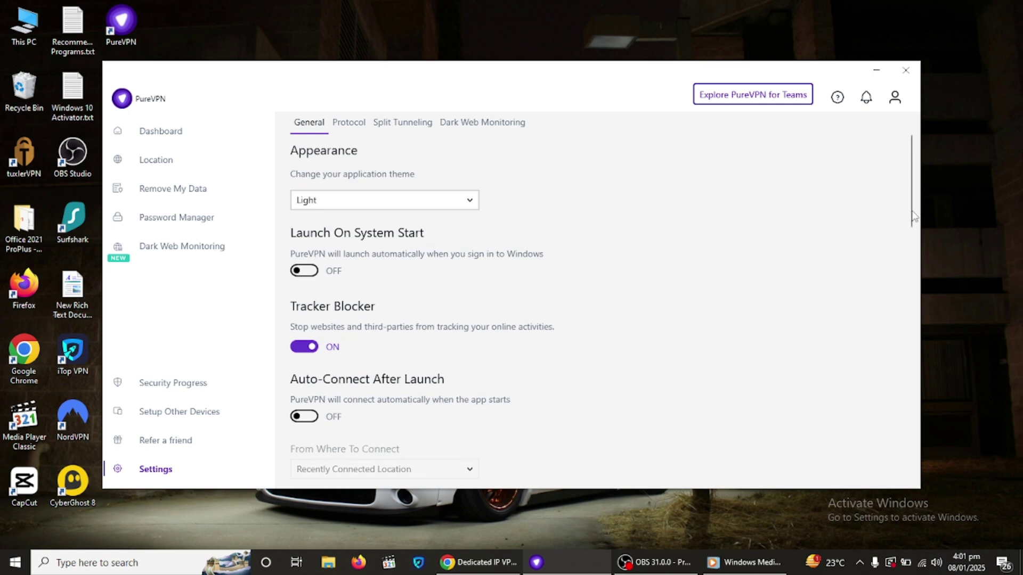
# Step: View the Password Manager and Dark Web Monitoring feature pages
pyautogui.click(178, 218)
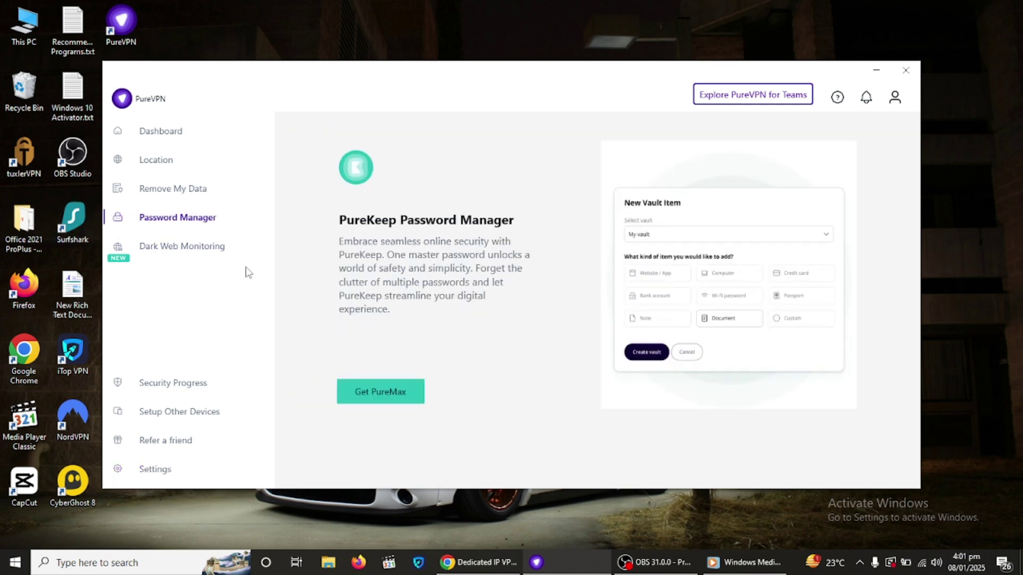
pyautogui.click(207, 256)
# Step: Try to turn on auto monitoring in the Dark Web Monitoring settings and dismiss the purchase prompt
pyautogui.click(161, 472)
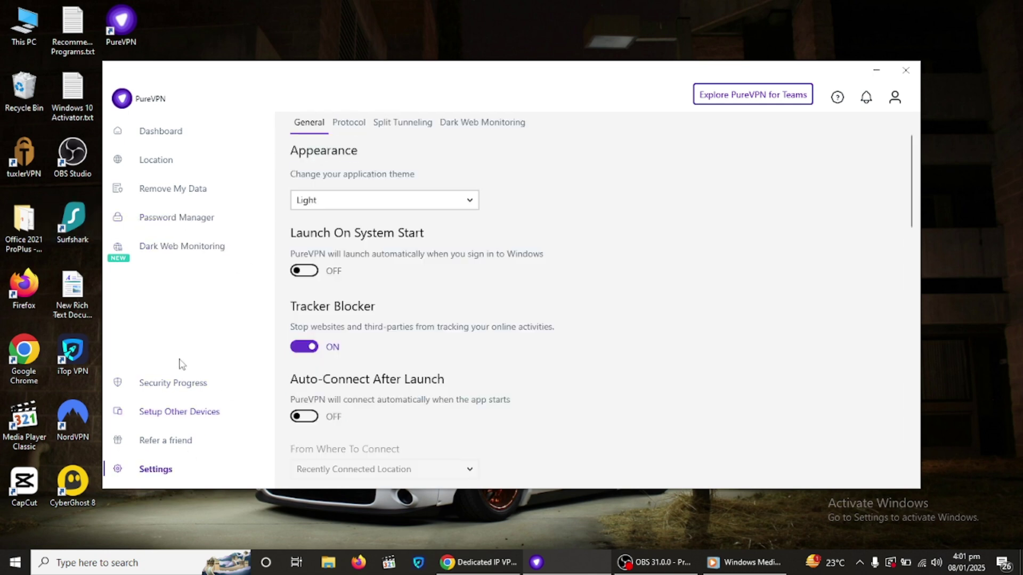
pyautogui.click(447, 124)
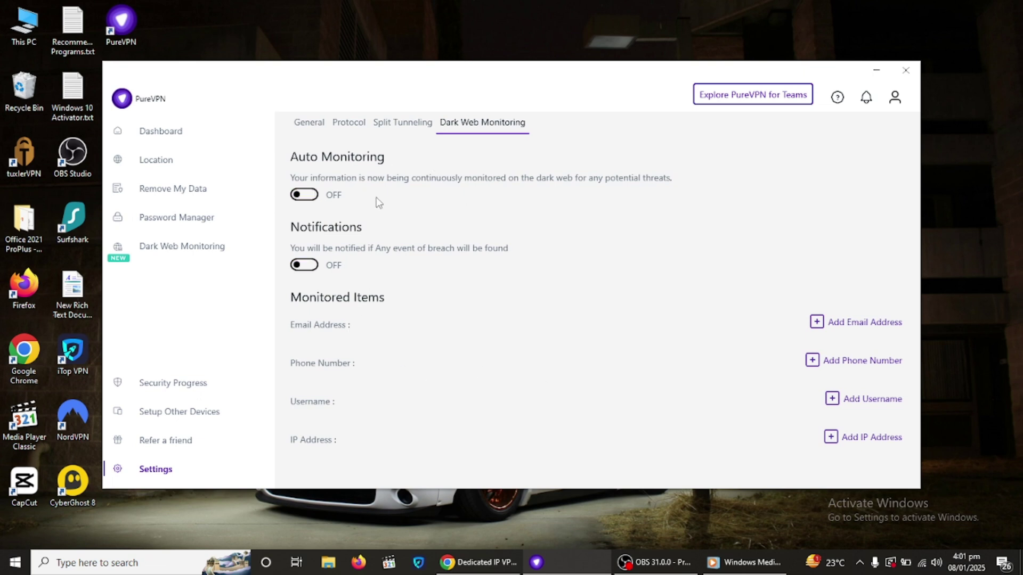
pyautogui.click(312, 195)
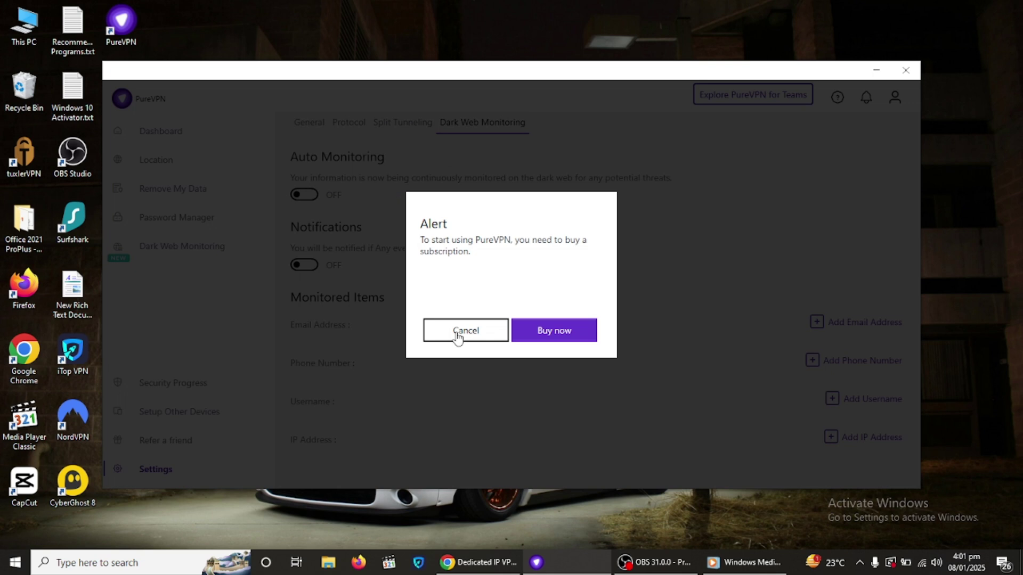
pyautogui.click(457, 336)
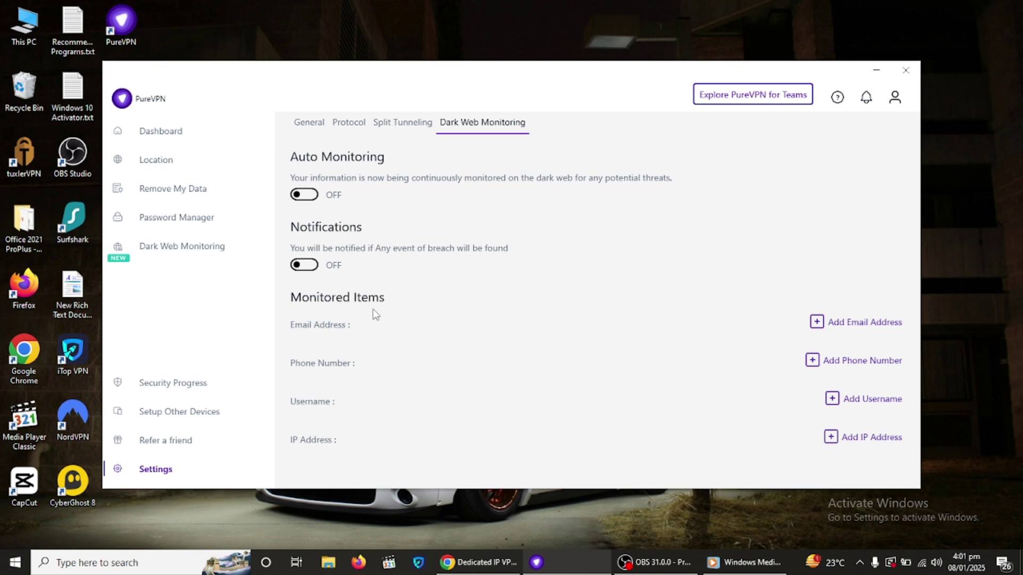
# Step: View the Location page and return to the general settings
pyautogui.click(174, 172)
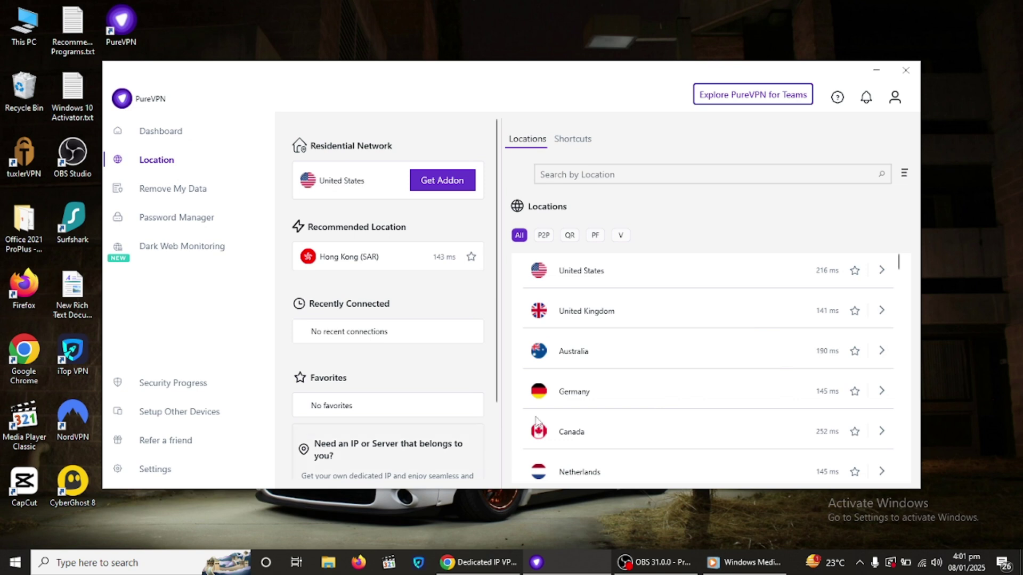
pyautogui.click(156, 469)
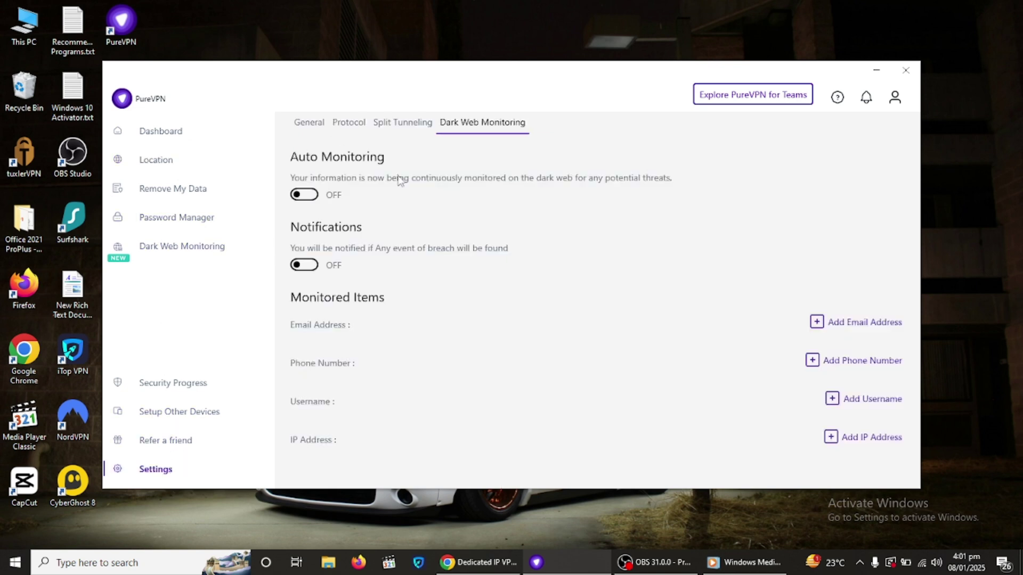
pyautogui.click(309, 122)
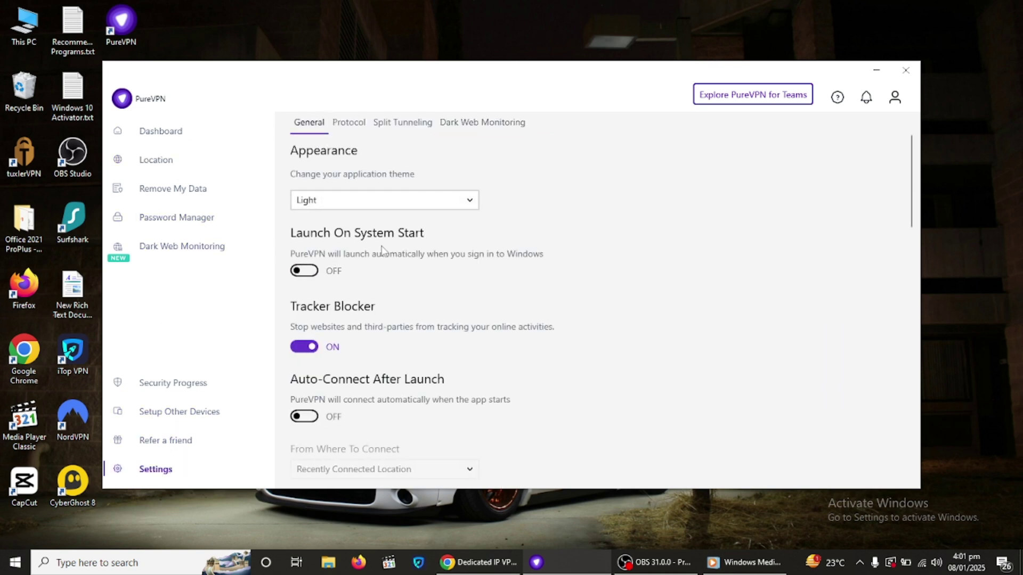
# Step: Switch the application theme to Dark and back to Light
pyautogui.click(423, 201)
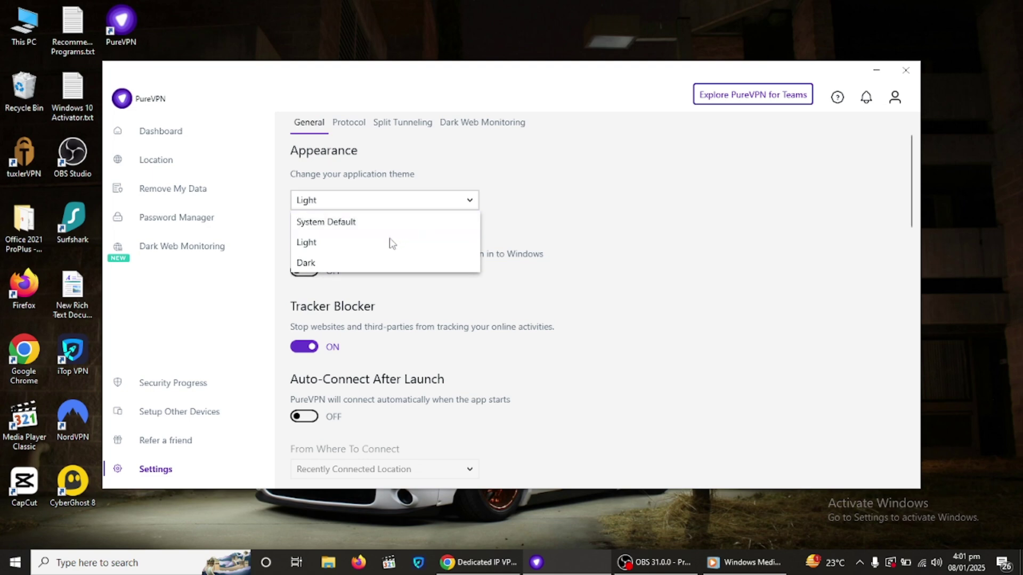
pyautogui.click(377, 261)
pyautogui.click(370, 203)
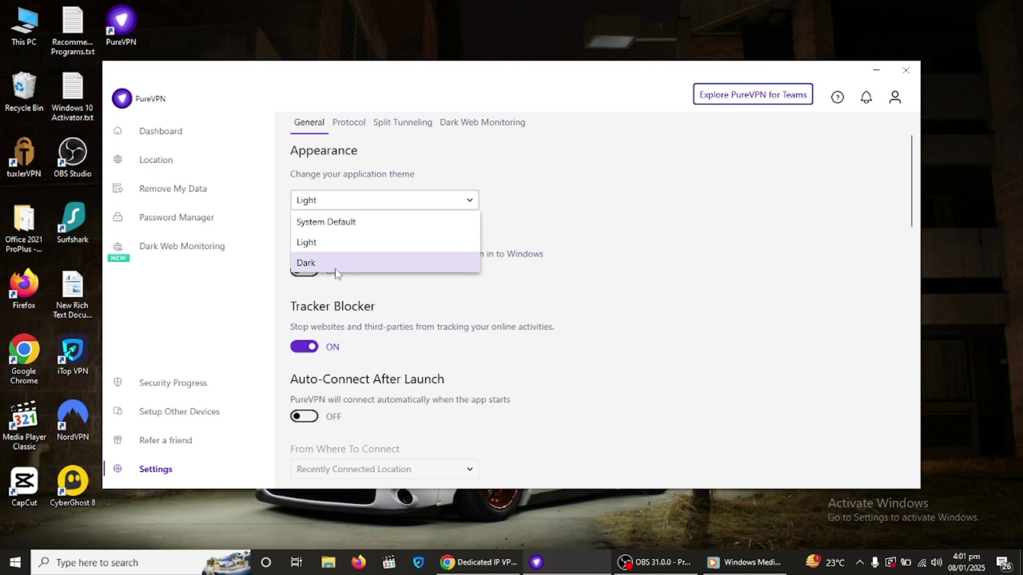
pyautogui.click(319, 262)
pyautogui.click(376, 204)
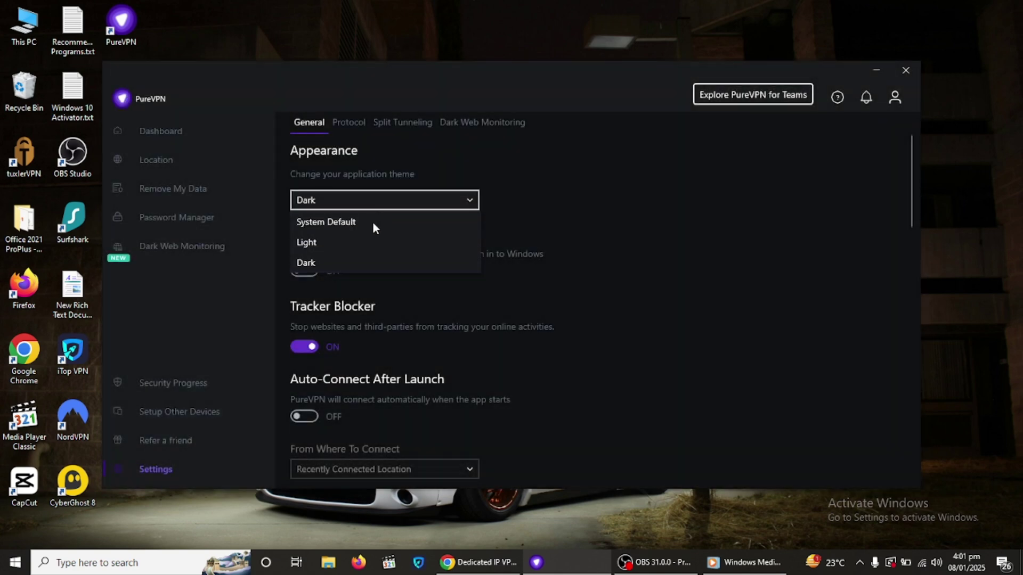
pyautogui.click(352, 243)
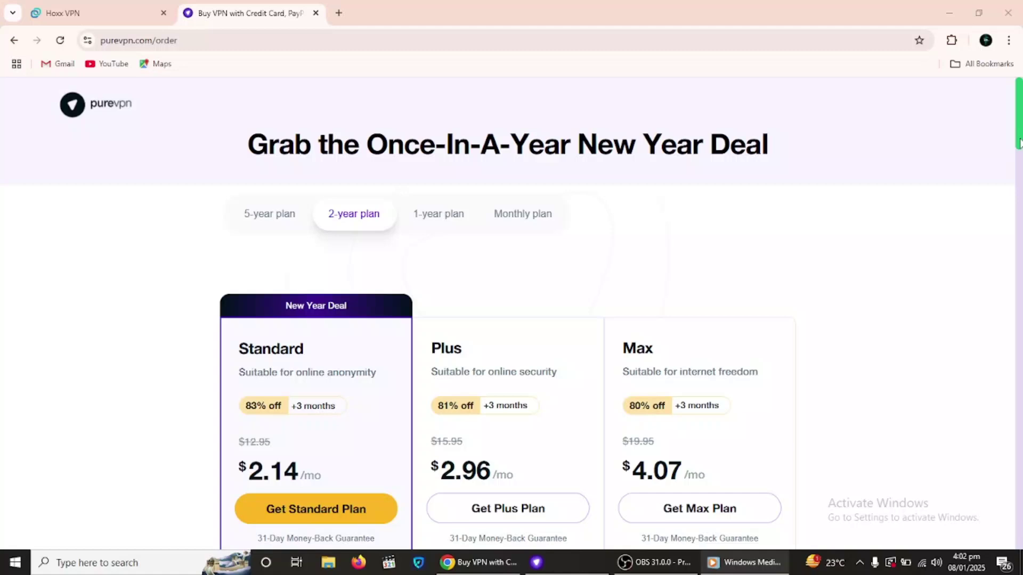
# Step: In Chrome, compare the Standard, Plus and Max offers of the 2-year plan on the PureVPN order page and highlight the Max plan
pyautogui.scroll(-2, 511, 298)
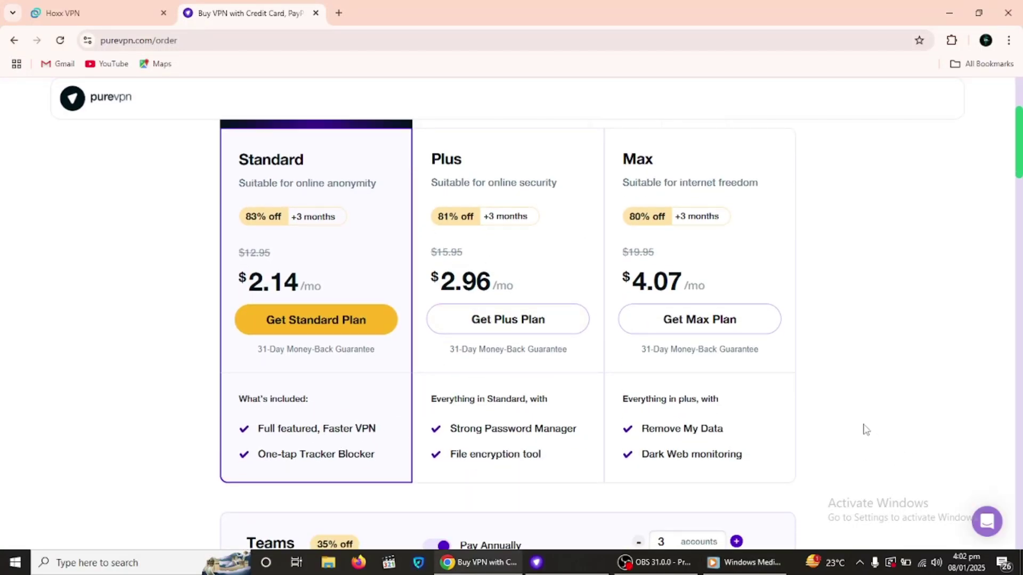
pyautogui.moveTo(233, 350); pyautogui.dragTo(194, 341)
pyautogui.moveTo(570, 354); pyautogui.dragTo(696, 362)
pyautogui.moveTo(758, 352)
pyautogui.mouseDown()
pyautogui.moveTo(652, 351)
pyautogui.moveTo(777, 357)
pyautogui.mouseUp()
pyautogui.click(692, 347)
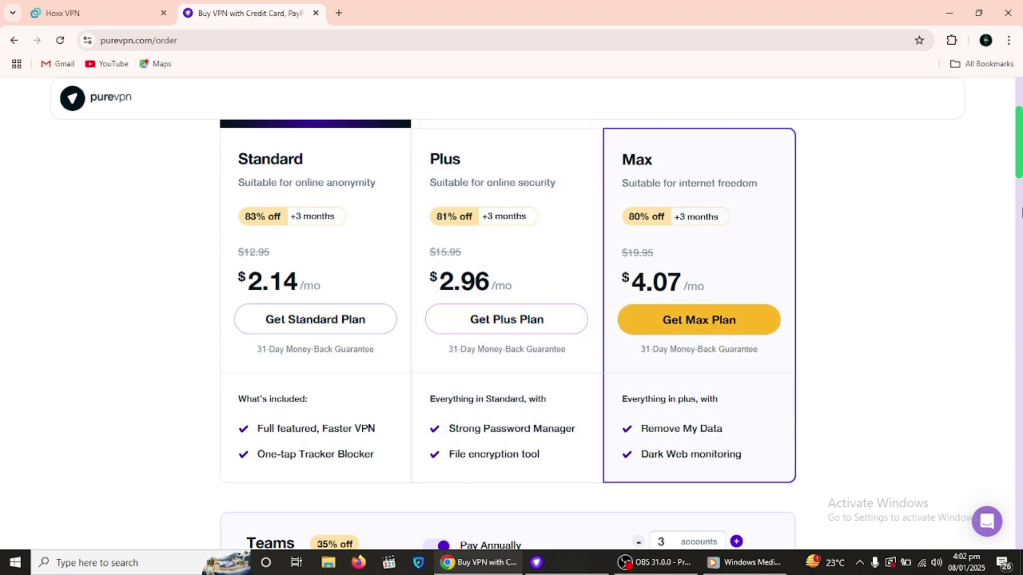